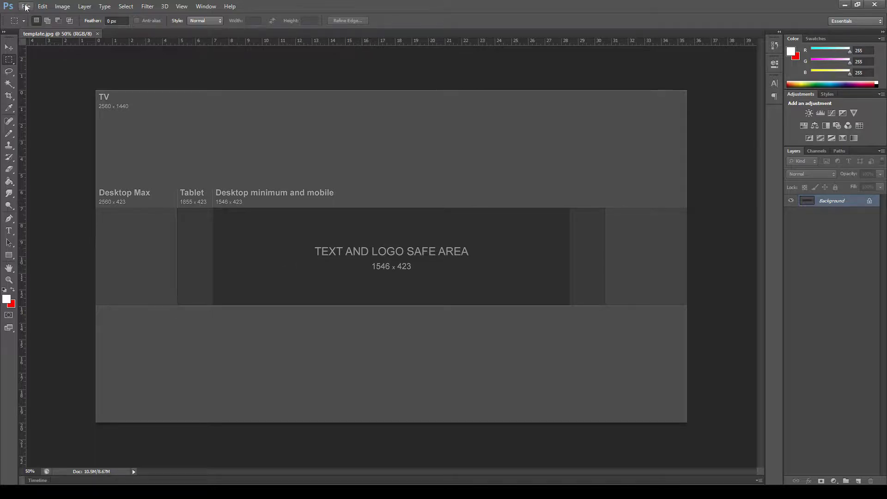
left_click_drag(427, 236, 698, 86)
left_click_drag(527, 180, 267, 185)
left_click_drag(437, 281, 645, 397)
key("Escape")
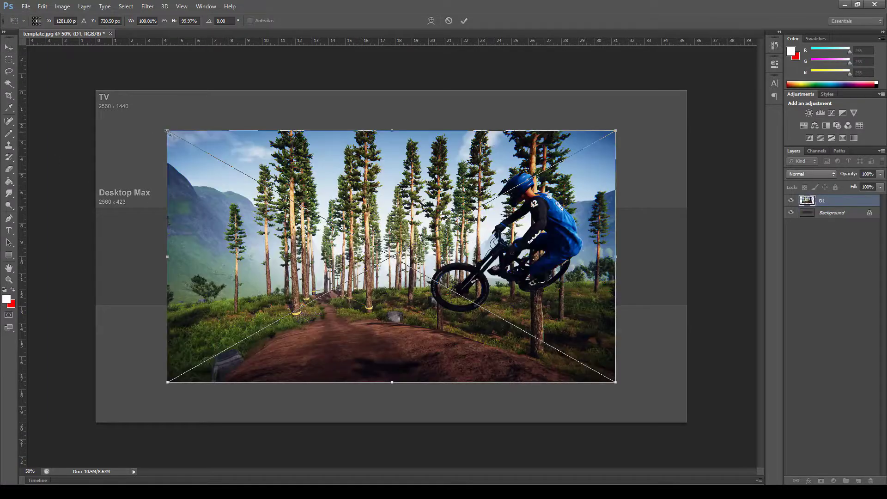
- Enlarge the placed D1 image until it fills the whole template canvas
left_click_drag(166, 131, 101, 76)
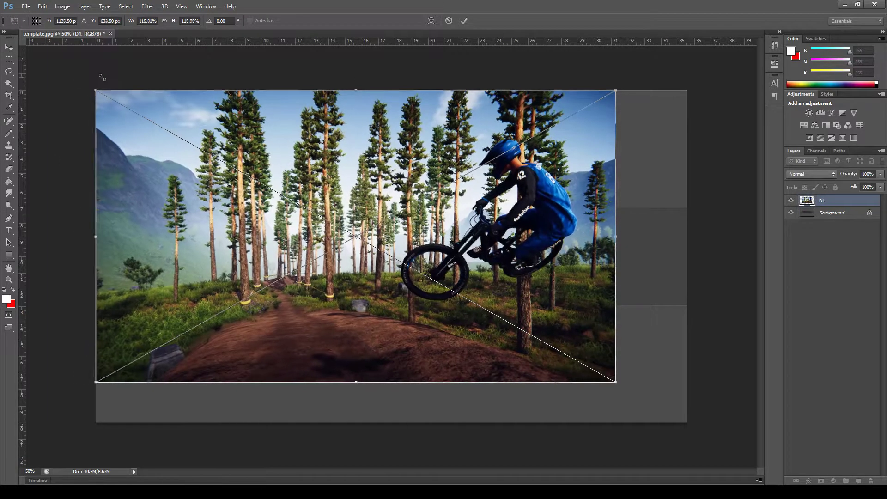
left_click_drag(616, 382, 689, 423)
key("Return")
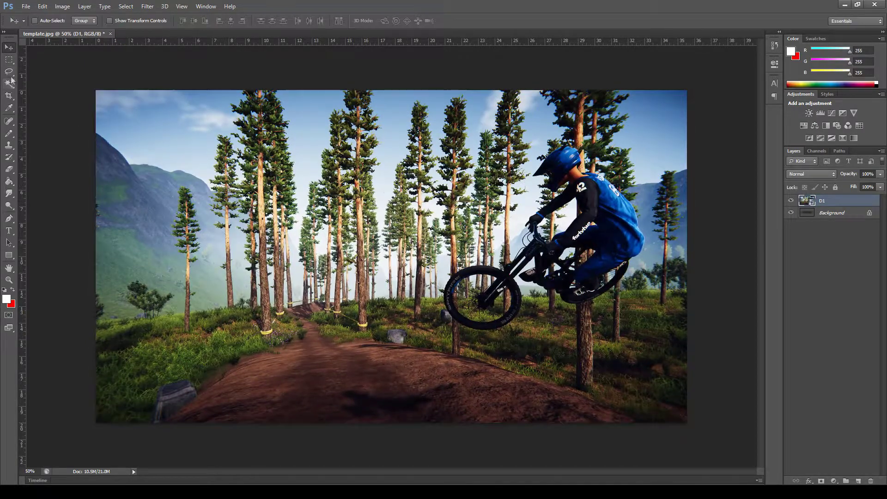
left_click(9, 71)
mouse_move(465, 90)
left_mouse_down()
mouse_move(651, 422)
mouse_move(464, 90)
left_mouse_up()
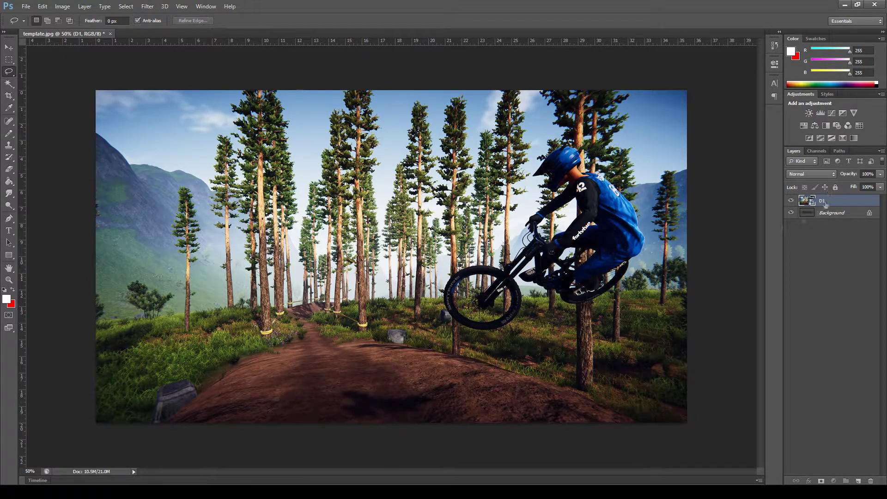
- Convert the template Background into a regular layer and move the D1 layer beneath it
key("v")
double_click(832, 213)
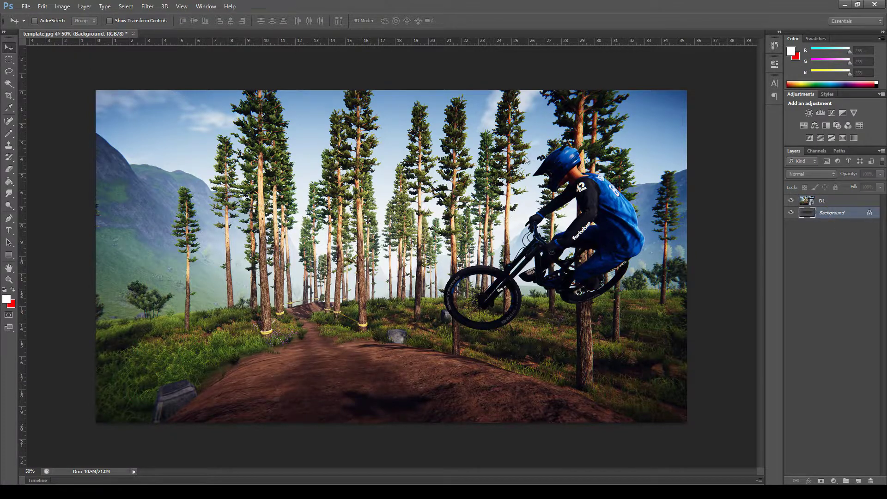
key("Return")
left_click_drag(825, 200, 825, 216)
- Lower the opacity of the template layer so that D1 shows through its size guides
left_click(868, 201)
mouse_move(855, 188)
left_mouse_down()
mouse_move(879, 189)
mouse_move(844, 186)
mouse_move(852, 188)
left_mouse_up()
left_click(880, 174)
left_click(846, 240)
- Place the D2 image between the D1 and template layers, positioned near the middle of the canvas
left_click(839, 213)
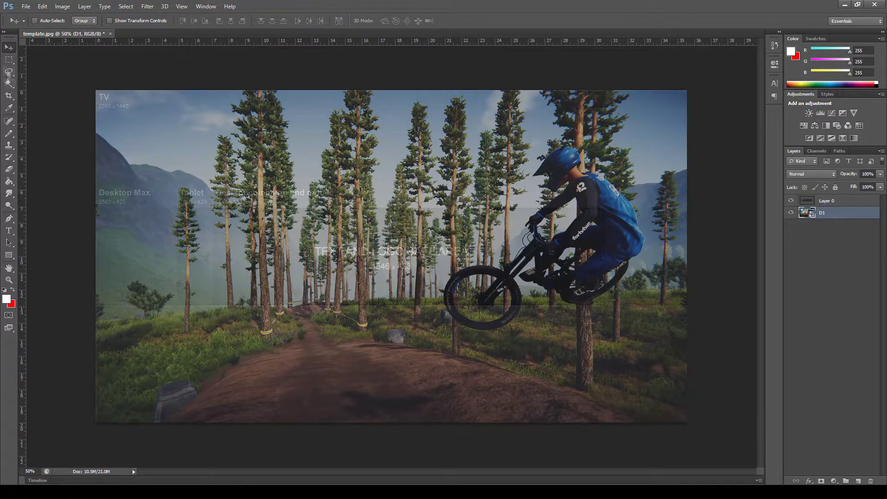
left_click(8, 71)
mouse_move(448, 88)
left_mouse_down()
mouse_move(455, 413)
mouse_move(533, 64)
left_mouse_up()
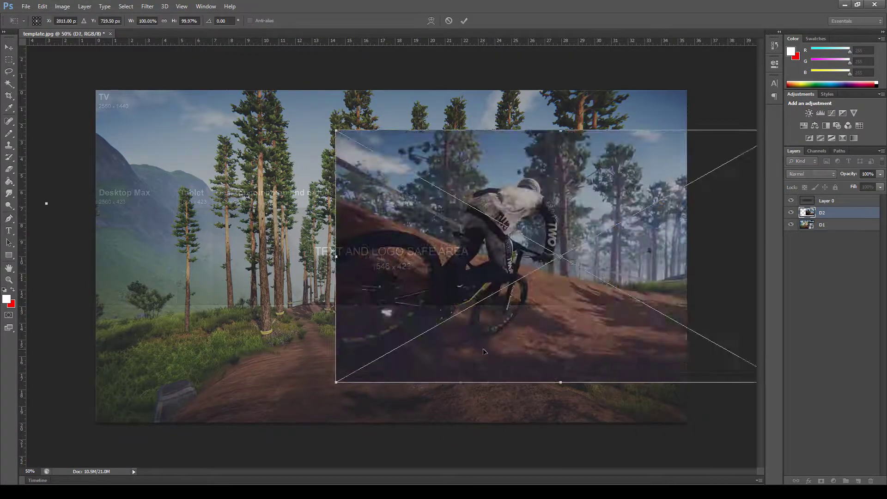
left_click_drag(485, 353, 382, 348)
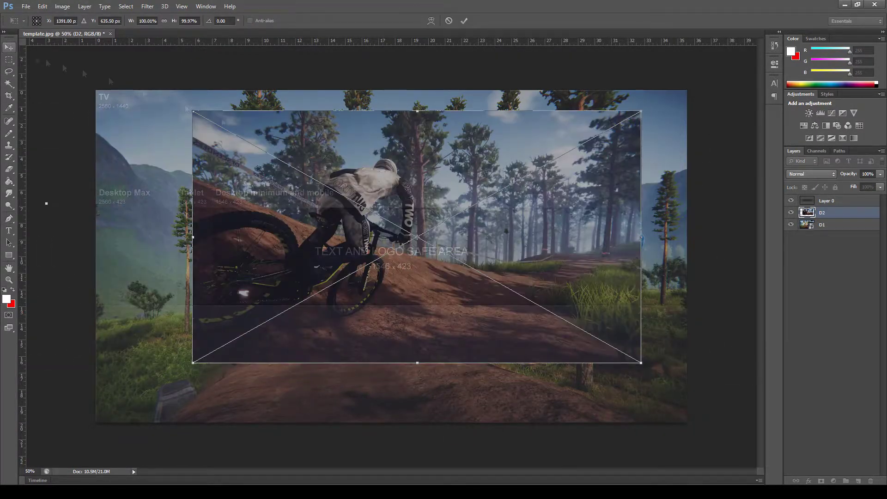
key("Return")
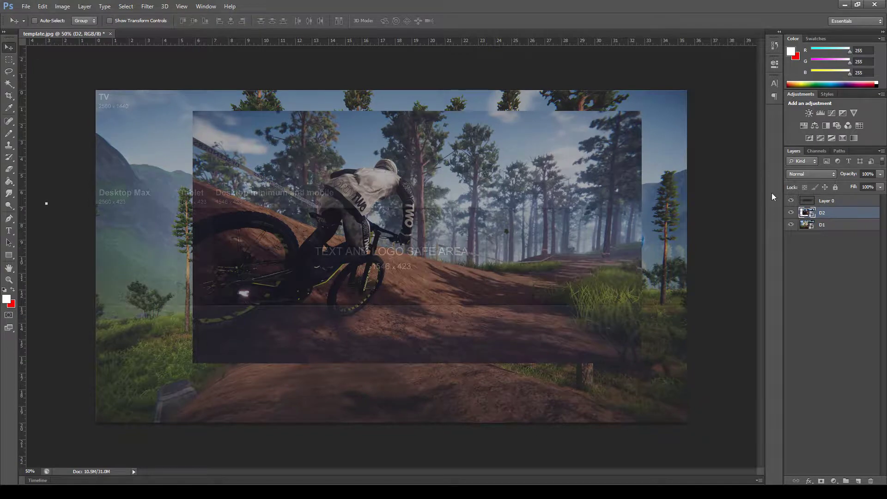
- Open the contents of the placed D2 image and lasso its left half containing the rider and bike
double_click(807, 213)
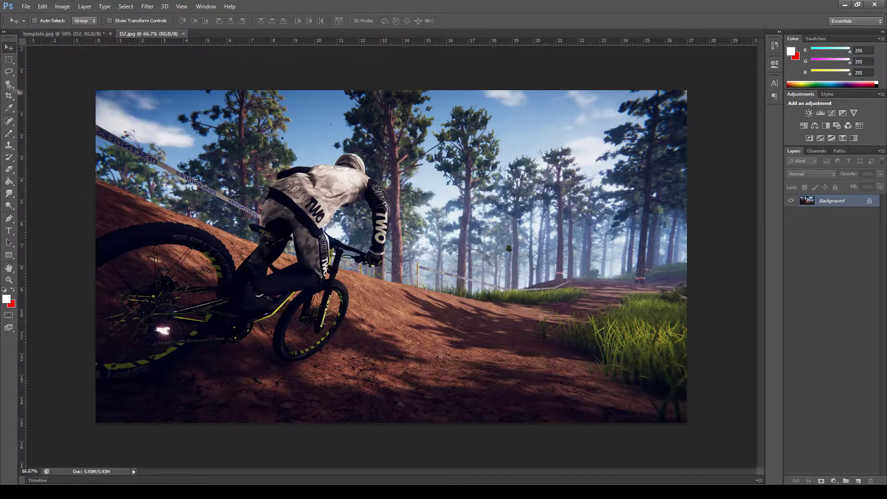
left_click(8, 72)
mouse_move(401, 90)
left_mouse_down()
mouse_move(403, 166)
mouse_move(378, 75)
left_mouse_up()
key("Delete")
left_click(501, 145)
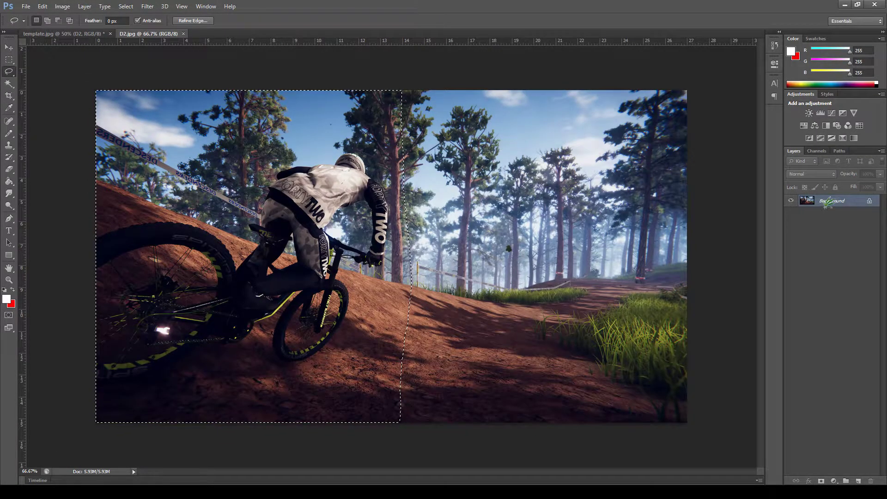
- Convert the D2 background into a regular layer and delete the selected rider area
double_click(832, 201)
key("Return")
key("Delete")
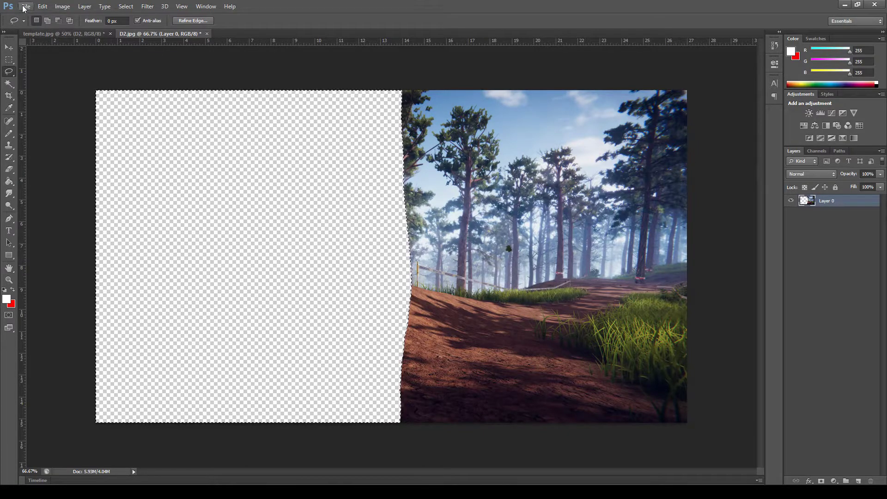
- Place the trimmed D2 image in the template, shifted left and enlarged to the full canvas height
left_click(63, 33)
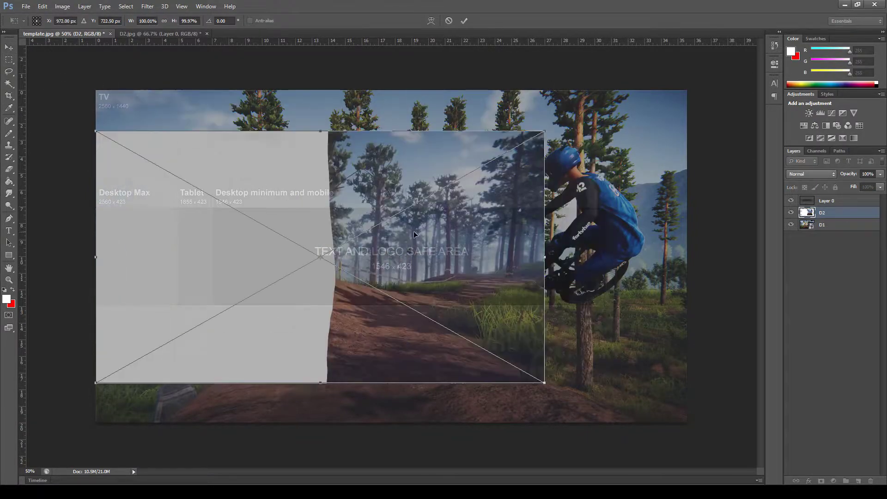
left_click_drag(518, 260, 277, 251)
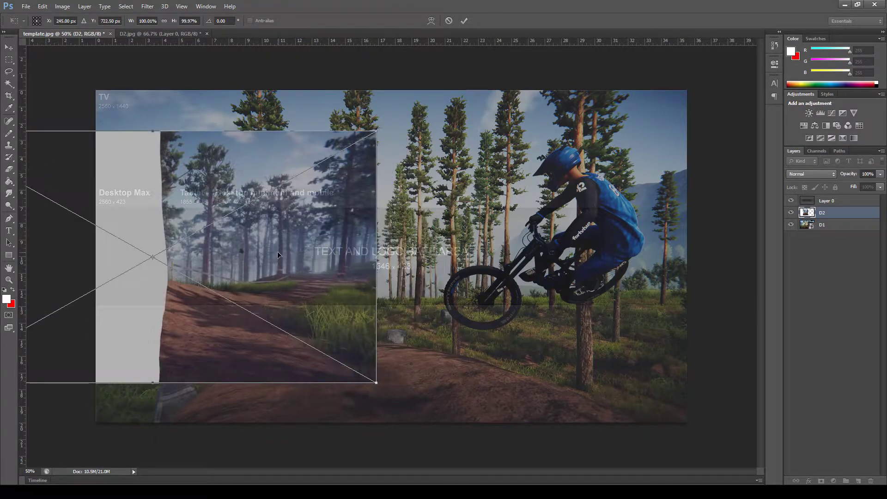
mouse_move(150, 127)
left_mouse_down()
mouse_move(151, 91)
mouse_move(91, 86)
left_mouse_up()
key("Return")
key("l")
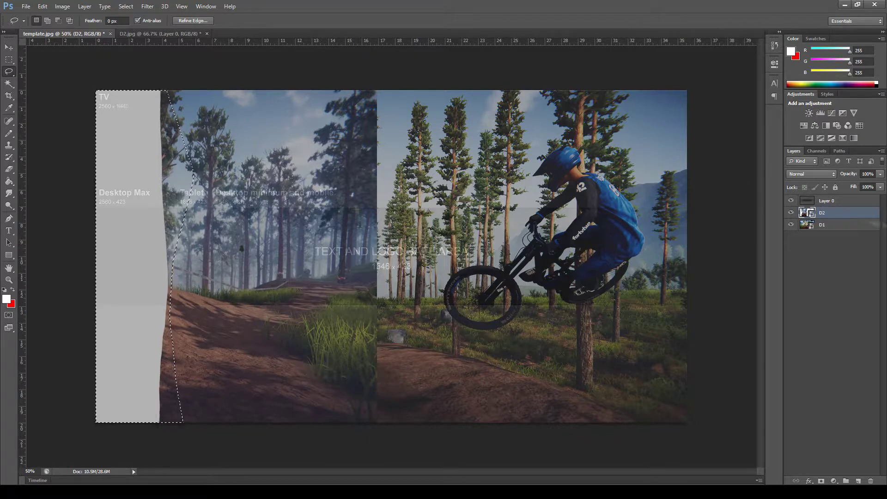
key("ctrl+j")
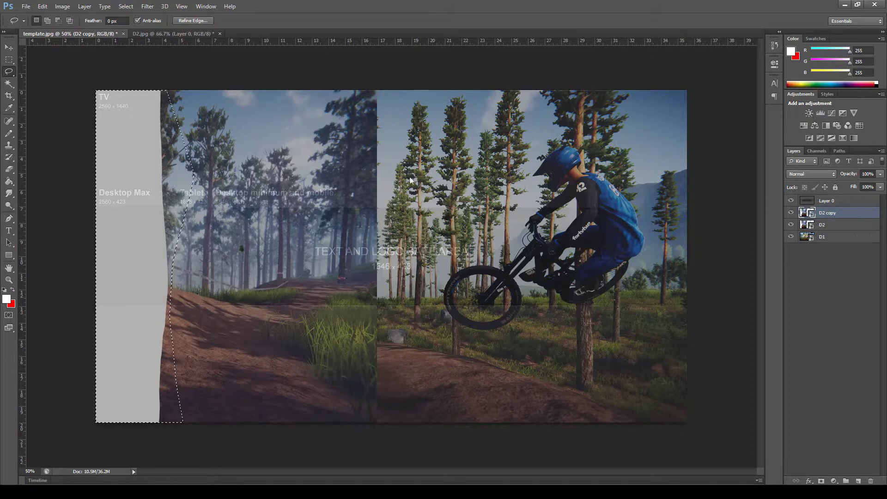
key("ctrl+d")
key("Delete")
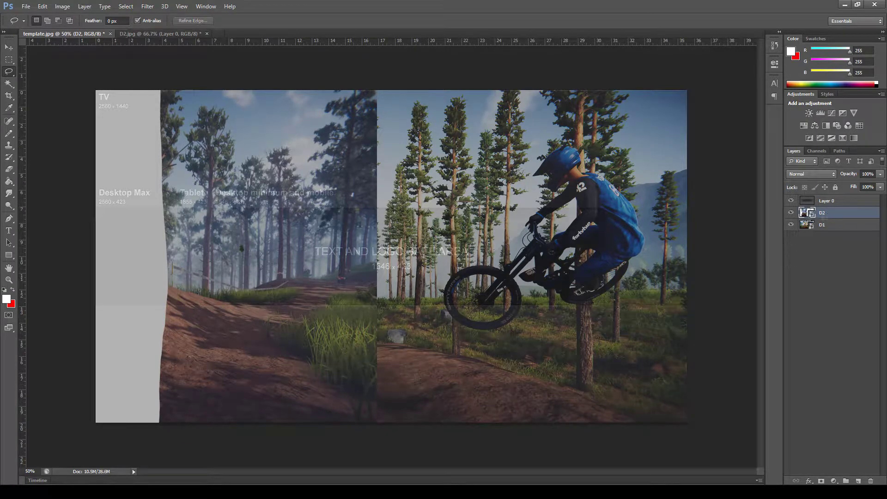
- Erase the white area of D2 with the Eraser in Pencil mode and move the remaining forest strip left
left_click(9, 172)
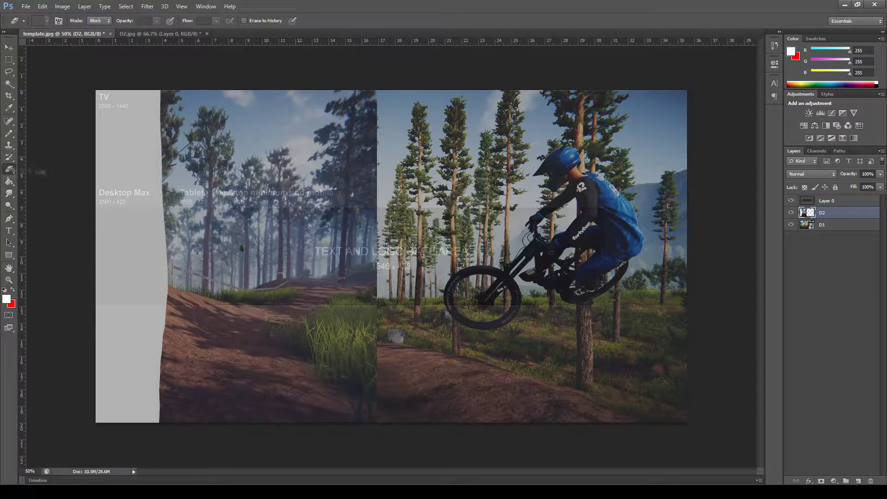
left_click(98, 21)
left_click(102, 35)
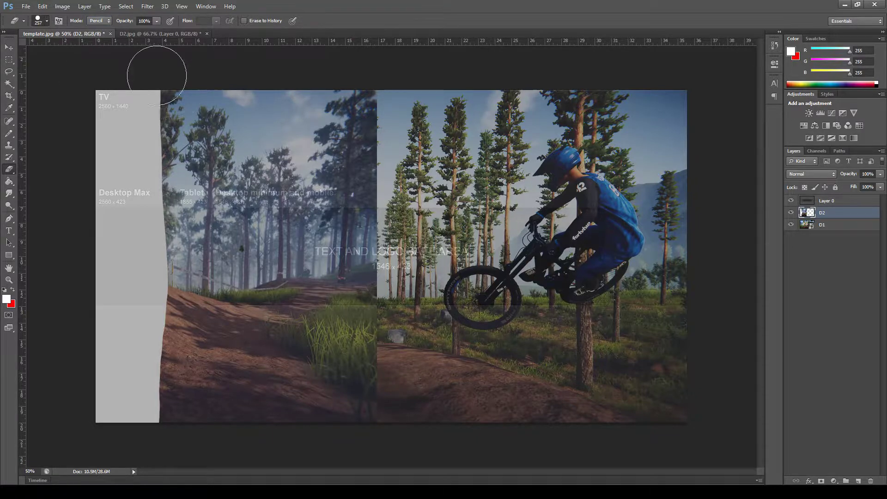
mouse_move(157, 76)
left_mouse_down()
mouse_move(145, 272)
mouse_move(154, 398)
mouse_move(189, 120)
mouse_move(111, 406)
left_mouse_up()
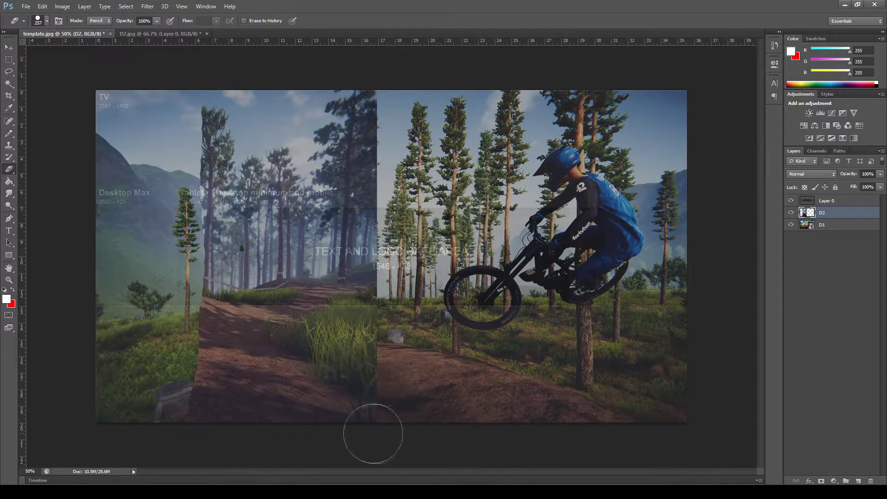
key("v")
left_click_drag(499, 204, 457, 203)
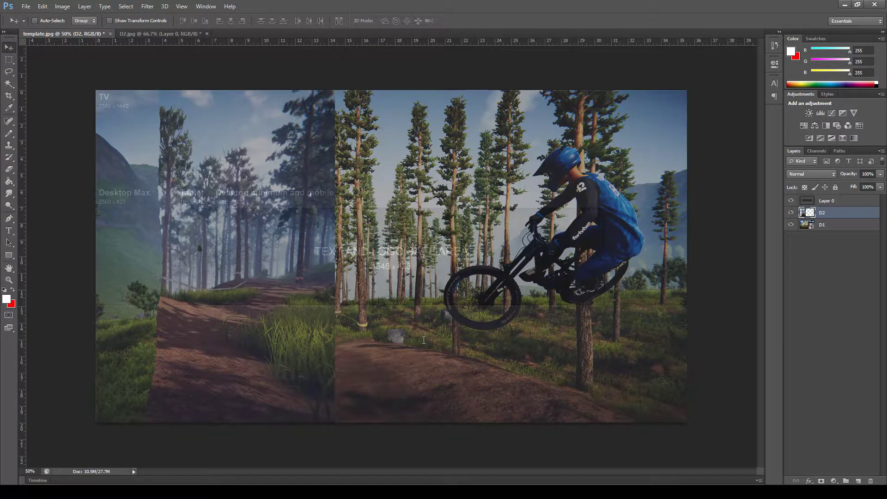
- Place the D3 desert image and scale it to cover nearly the whole canvas
left_click_drag(502, 194, 683, 92)
left_click_drag(592, 228, 540, 218)
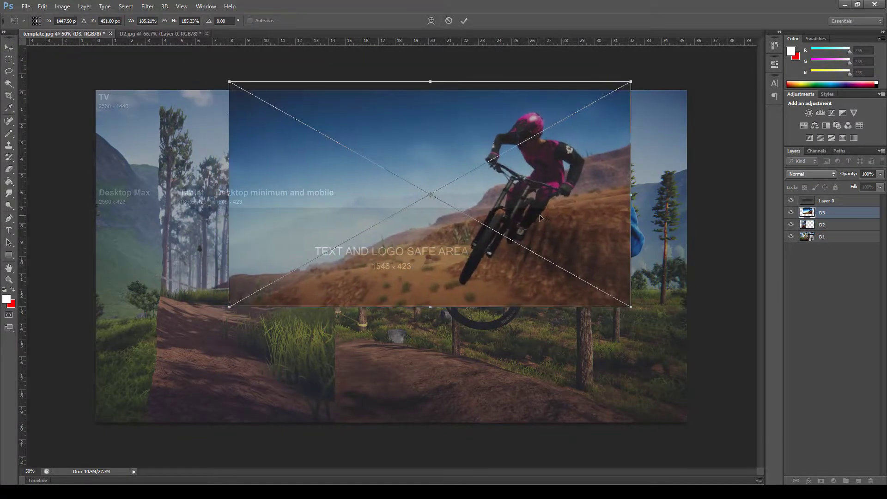
left_click_drag(229, 306, 69, 398)
left_click_drag(351, 240, 379, 249)
mouse_move(96, 407)
left_mouse_down()
mouse_move(69, 425)
mouse_move(83, 418)
left_mouse_up()
left_click_drag(375, 254, 393, 254)
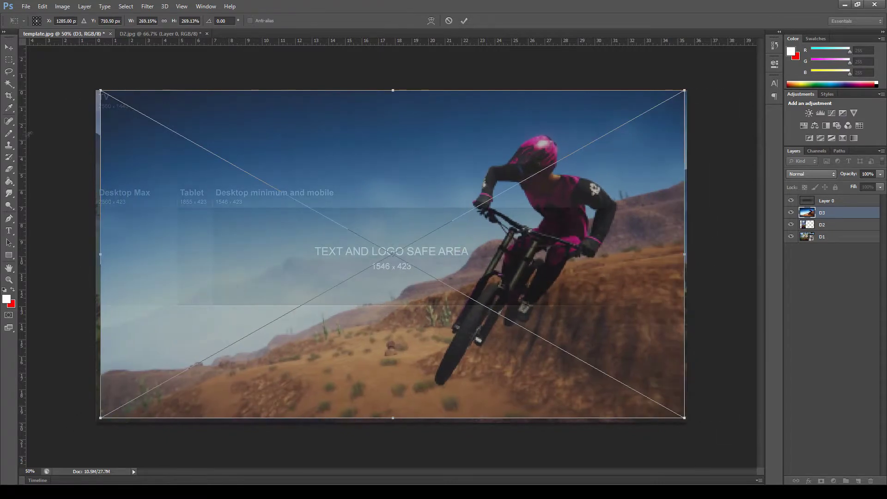
key("Return")
- Erase both sides of D3, including the rider, and move the remaining desert strip up and left beside the D2 strip
key("e")
left_click(504, 97)
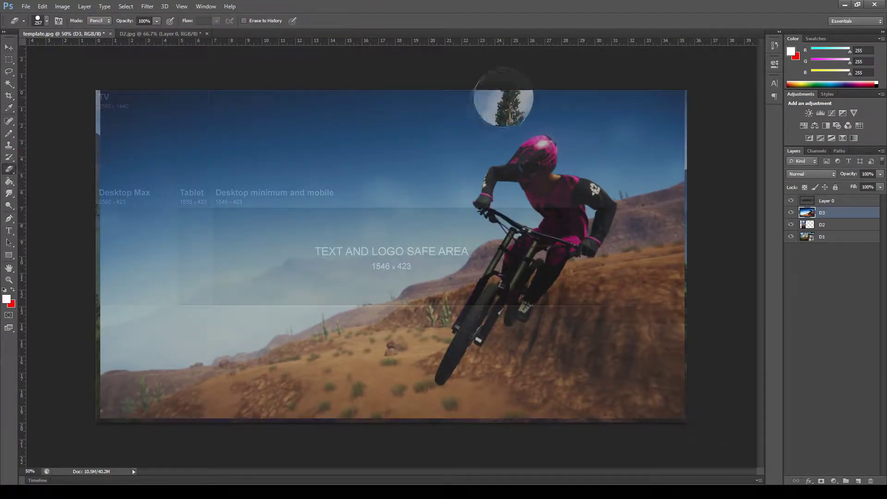
mouse_move(504, 97)
left_mouse_down()
mouse_move(481, 402)
mouse_move(601, 329)
mouse_move(531, 110)
mouse_move(638, 283)
mouse_move(561, 134)
left_mouse_up()
mouse_move(123, 81)
left_mouse_down()
mouse_move(134, 402)
mouse_move(174, 86)
mouse_move(221, 169)
mouse_move(188, 406)
left_mouse_up()
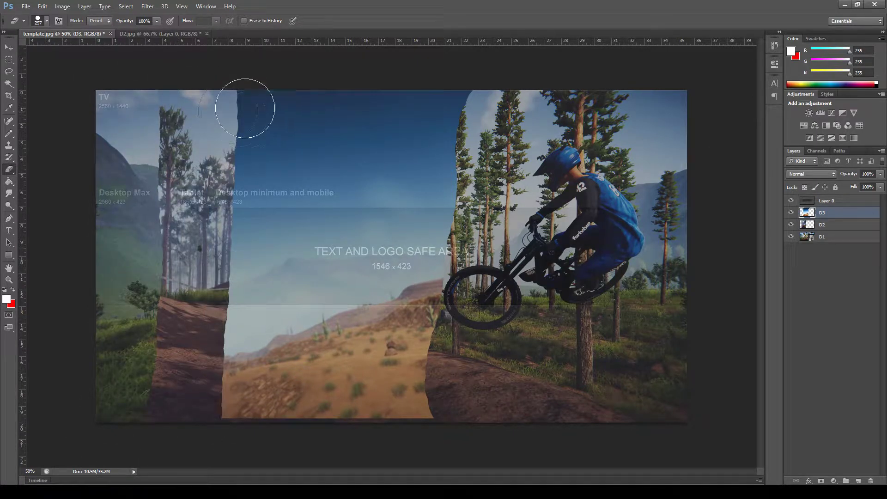
left_click_drag(245, 108, 252, 390)
key("v")
mouse_move(349, 275)
left_mouse_down()
mouse_move(296, 237)
mouse_move(301, 227)
left_mouse_up()
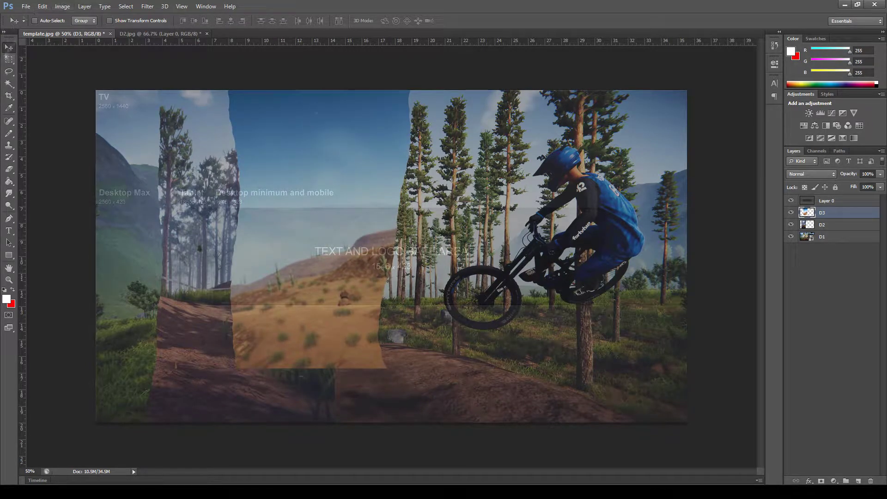
- Place the D4 snowy forest image above D3, enlarge it and position it over the middle of the canvas
key("ctrl+o")
left_click_drag(531, 178, 689, 90)
left_click_drag(472, 212, 349, 245)
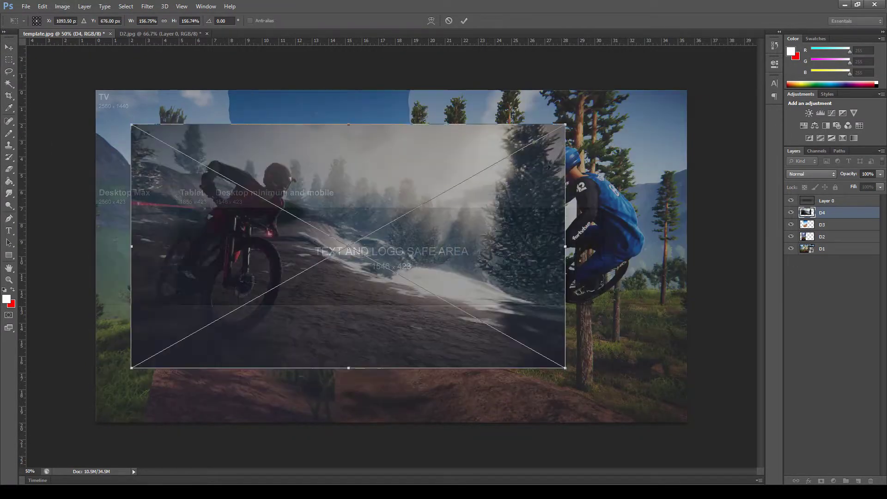
left_click_drag(566, 123, 671, 64)
left_click_drag(379, 231, 344, 272)
left_click(8, 47)
key("Return")
- Erase both sides of D4, including the rider, leaving a vertical strip of the snowy slope
key("e")
left_click(407, 214)
mouse_move(295, 93)
left_mouse_down()
mouse_move(270, 255)
mouse_move(198, 314)
mouse_move(249, 262)
mouse_move(80, 152)
mouse_move(155, 174)
left_mouse_up()
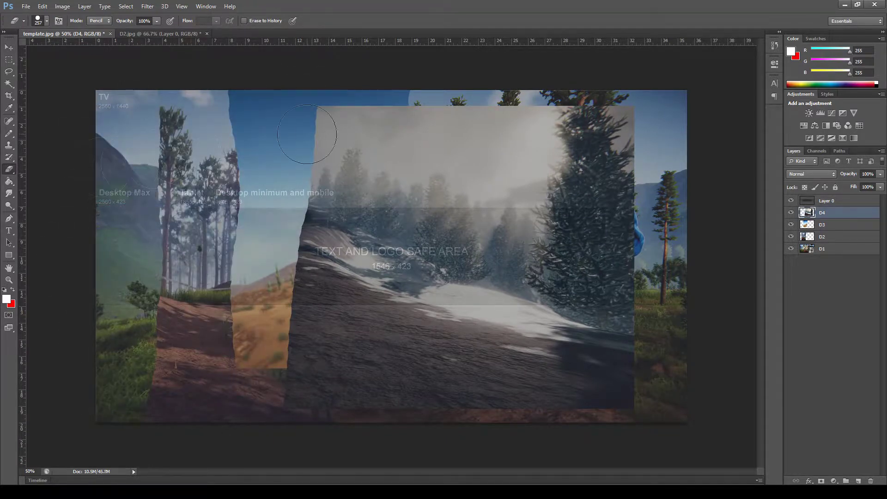
mouse_move(424, 77)
left_mouse_down()
mouse_move(436, 118)
mouse_move(648, 359)
left_mouse_up()
mouse_move(476, 342)
left_mouse_down()
mouse_move(619, 254)
mouse_move(647, 282)
mouse_move(492, 194)
mouse_move(528, 107)
mouse_move(500, 361)
left_mouse_up()
- Move the D4 strip slightly up and right, and trim its right edge with the Eraser
left_click(9, 47)
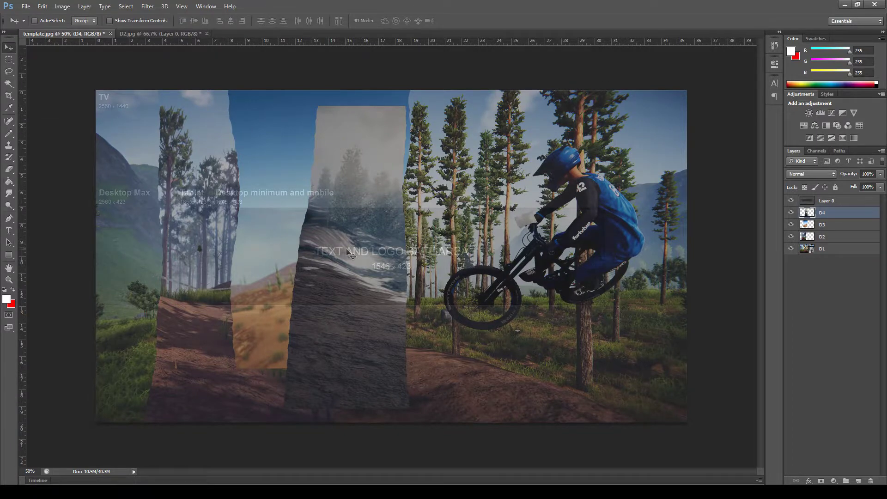
mouse_move(352, 254)
left_mouse_down()
mouse_move(378, 241)
mouse_move(371, 243)
left_mouse_up()
left_click(9, 169)
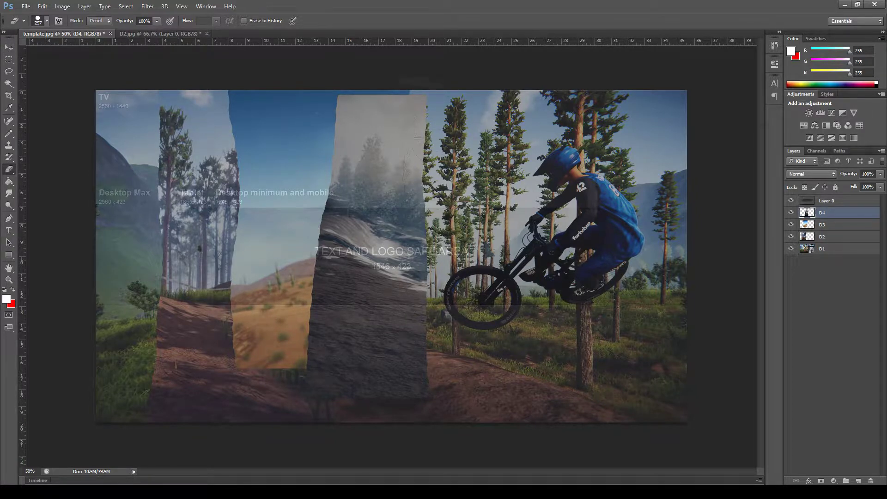
left_click_drag(432, 95, 432, 379)
key("alt+bracketleft")
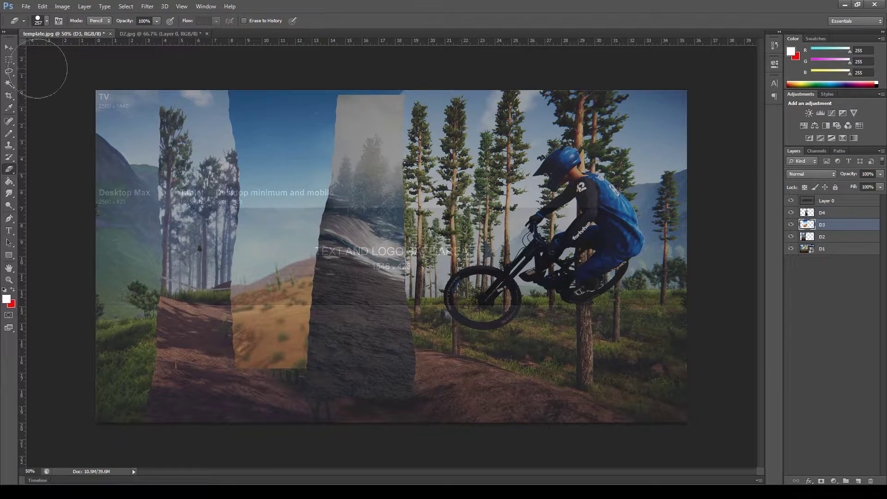
- Erase the part of D1 to the right of the D4 strip, including the blue rider
key("v")
left_click(829, 248)
key("e")
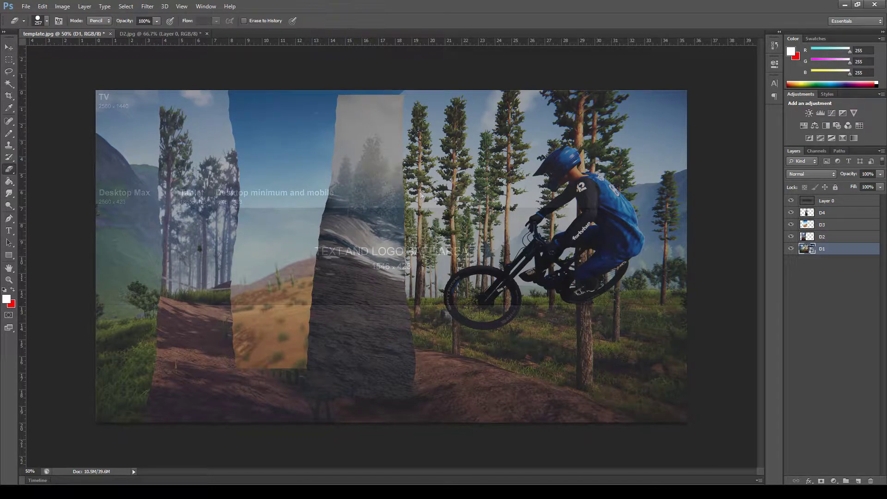
mouse_move(428, 90)
left_mouse_down()
mouse_move(416, 335)
mouse_move(582, 383)
mouse_move(565, 332)
mouse_move(467, 329)
mouse_move(469, 122)
mouse_move(671, 190)
mouse_move(517, 253)
mouse_move(530, 141)
mouse_move(573, 154)
mouse_move(572, 221)
mouse_move(629, 144)
mouse_move(612, 352)
left_mouse_up()
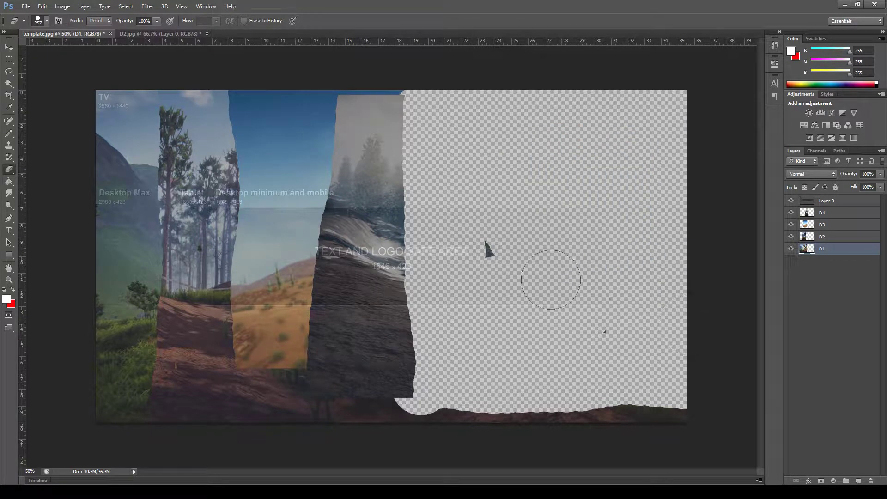
- Place the jumping-rider image just right of the D4 strip, scale it to about 44%, and move its layer below D4
left_click(825, 212)
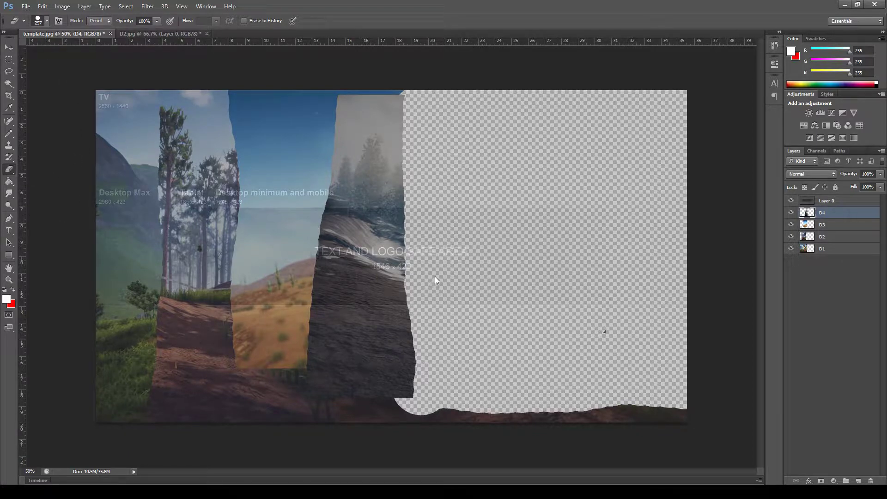
left_click_drag(362, 213, 482, 204)
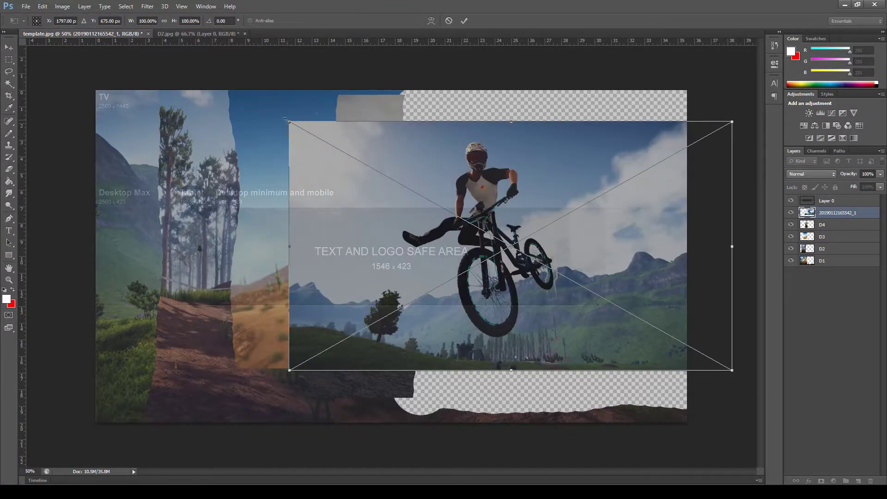
left_click_drag(288, 120, 536, 261)
key("ctrl+z")
left_click_drag(601, 305, 555, 247)
left_click_drag(597, 290, 476, 292)
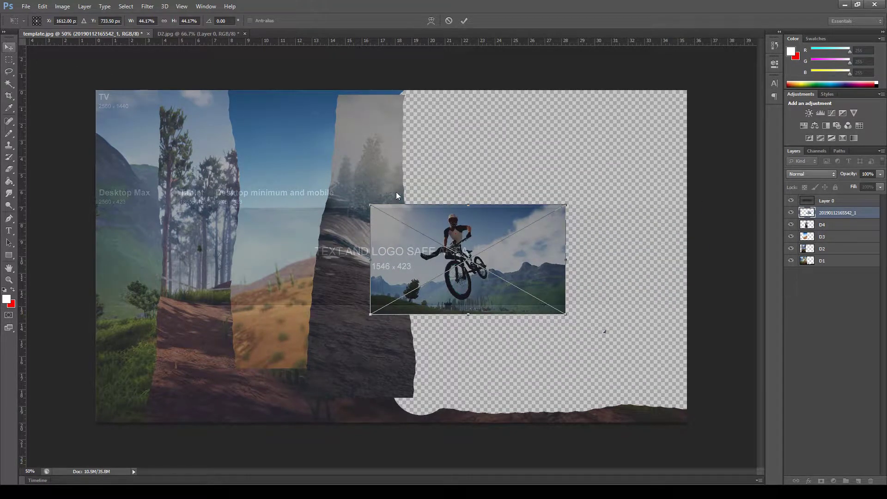
key("Return")
key("ctrl+bracketleft")
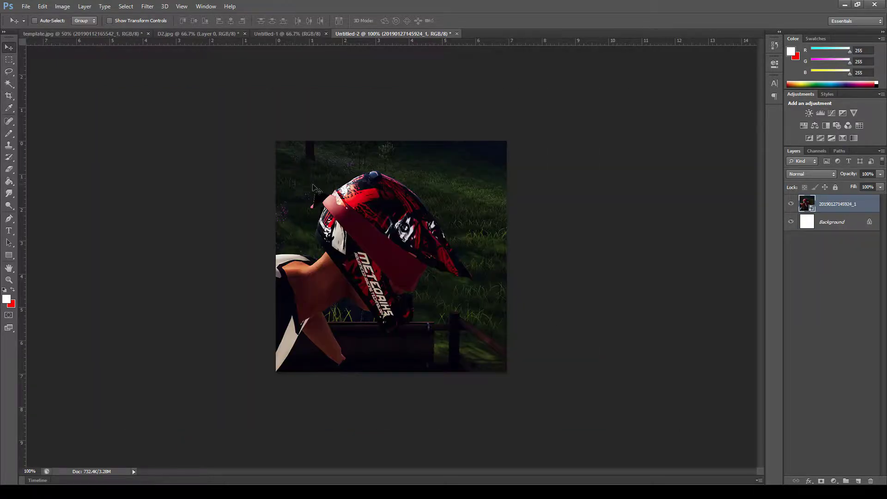
- Lasso the rider's body and ground below the helmet, unlock the Background layer, and clear that area from both layers
left_click(5, 72)
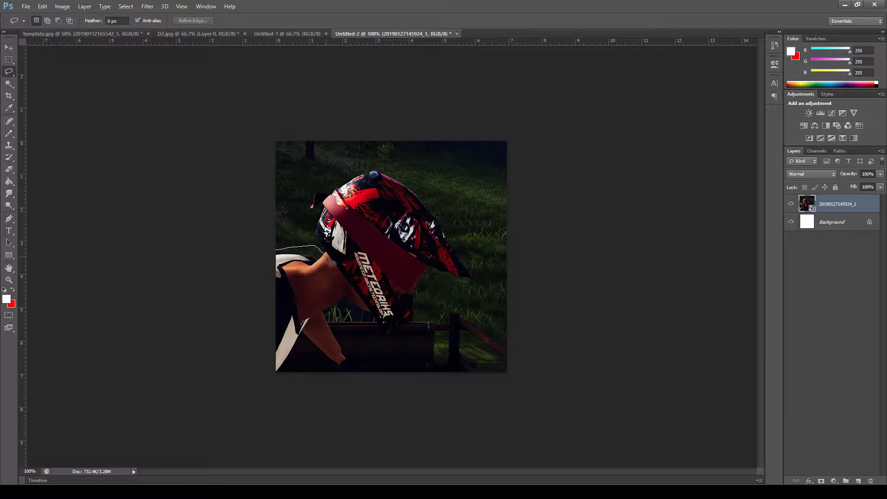
mouse_move(379, 341)
left_mouse_down()
mouse_move(451, 317)
mouse_move(513, 372)
mouse_move(276, 249)
left_mouse_up()
double_click(818, 224)
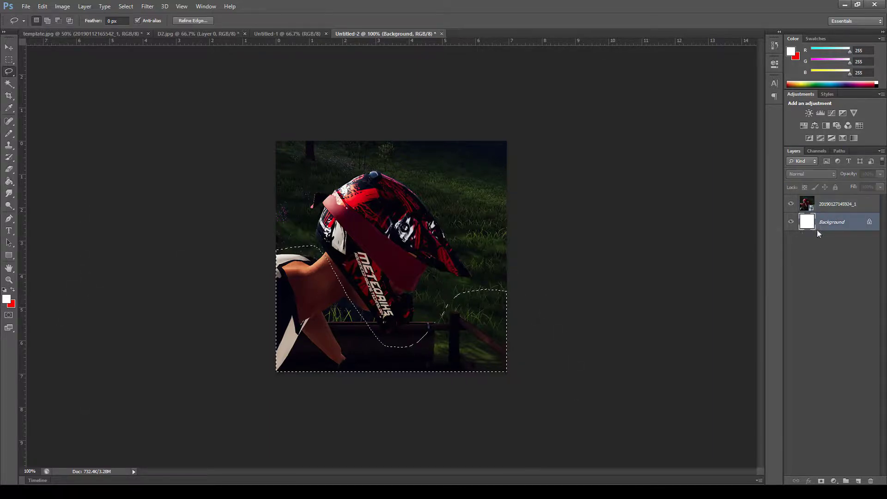
left_click(534, 154)
key("Delete")
left_click(819, 203)
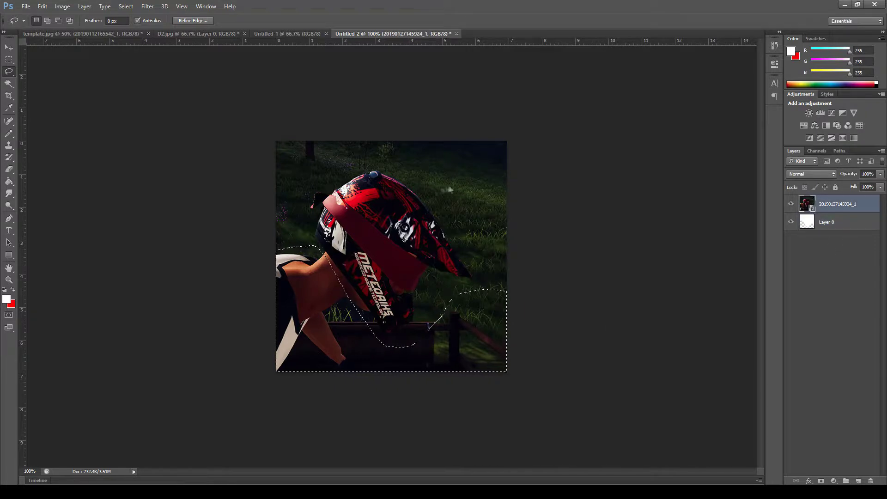
left_click(9, 169)
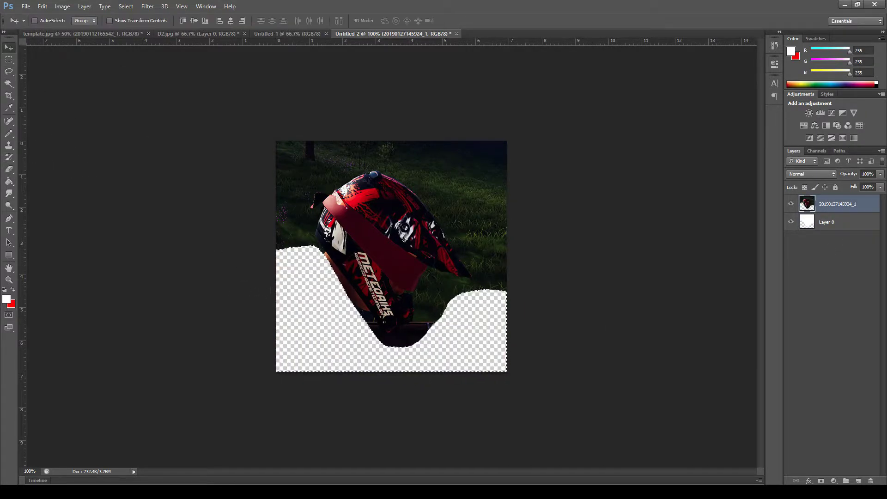
- Lasso and delete the scenery behind, above and in front of the helmet on the screenshot layer
key("l")
mouse_move(246, 141)
left_mouse_down()
mouse_move(518, 175)
mouse_move(221, 92)
left_mouse_up()
key("Delete")
mouse_move(310, 142)
left_mouse_down()
mouse_move(320, 151)
mouse_move(250, 273)
mouse_move(197, 92)
left_mouse_up()
key("Delete")
mouse_move(447, 141)
left_mouse_down()
mouse_move(485, 327)
mouse_move(458, 92)
left_mouse_up()
key("Delete")
- Merge the helmet layer with the white layer and lasso away the white and grass above and in front of the helmet
left_click(836, 227)
left_click(841, 208)
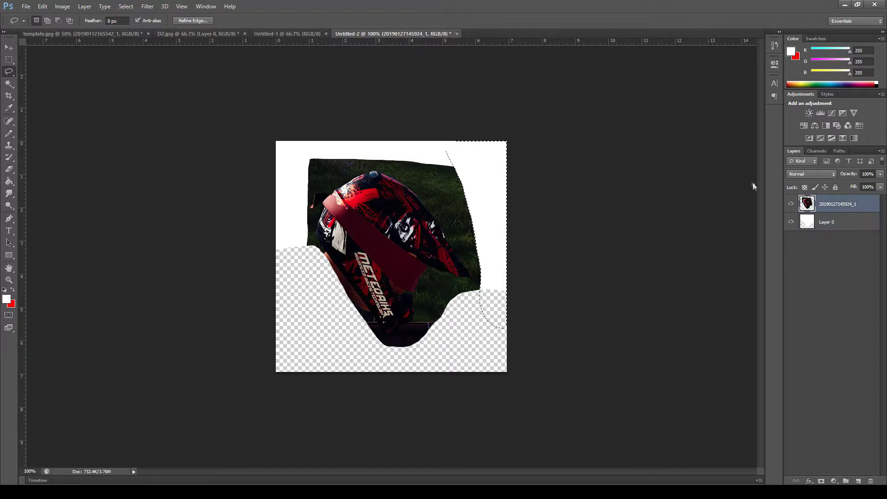
key("ctrl+e")
left_click(463, 354)
left_click_drag(481, 248, 432, 109)
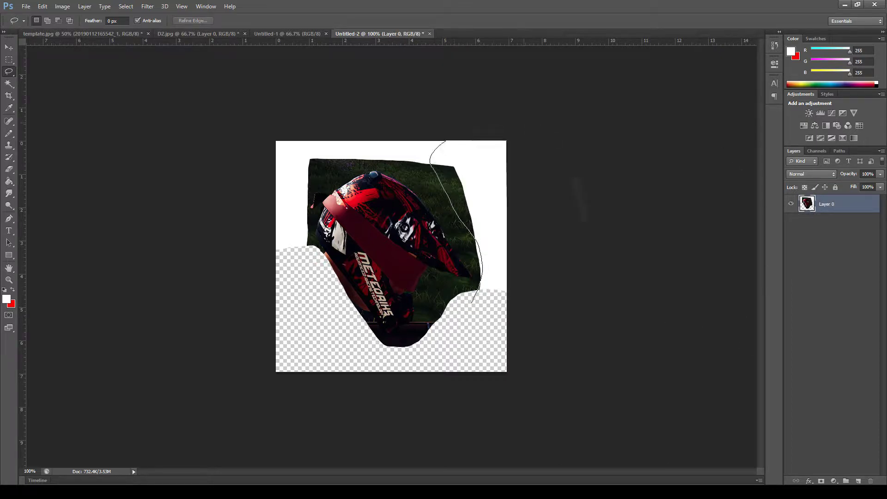
key("Delete")
mouse_move(467, 254)
left_mouse_down()
mouse_move(430, 192)
mouse_move(376, 162)
mouse_move(261, 194)
mouse_move(468, 115)
left_mouse_up()
key("Delete")
key("ctrl+d")
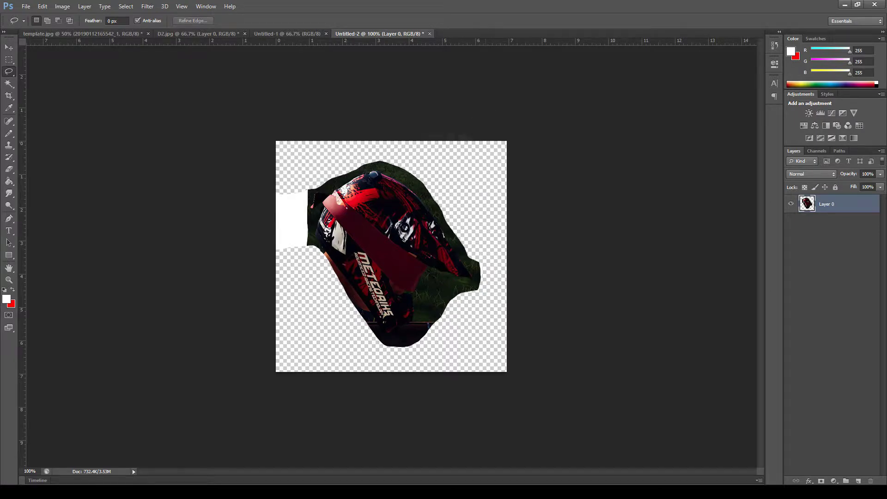
- Clear the remaining white patch behind the helmet and lasso away the grass in front of the chin guard
key("Delete")
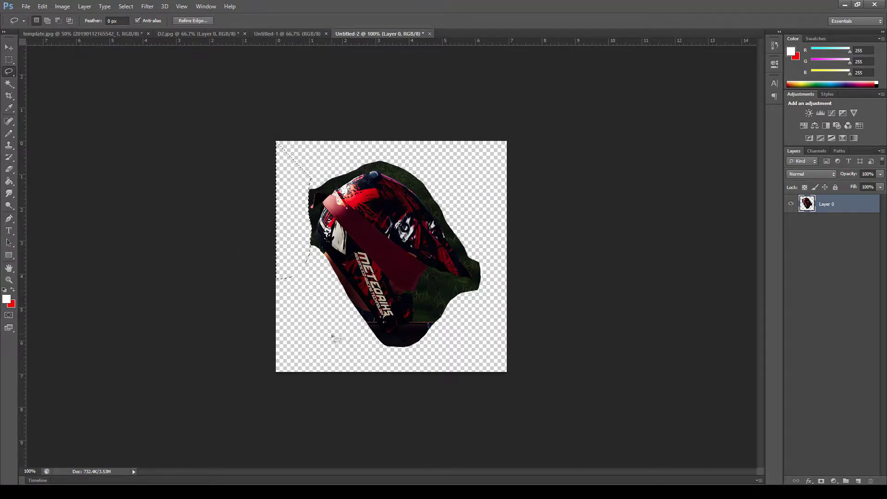
key("ctrl+d")
mouse_move(486, 277)
left_mouse_down()
mouse_move(428, 315)
mouse_move(515, 293)
left_mouse_up()
- Start a Polygonal Lasso outline at the visor tip and trace it along the helmet's upper edge past the crown
key("ctrl+plus")
key("ctrl+plus")
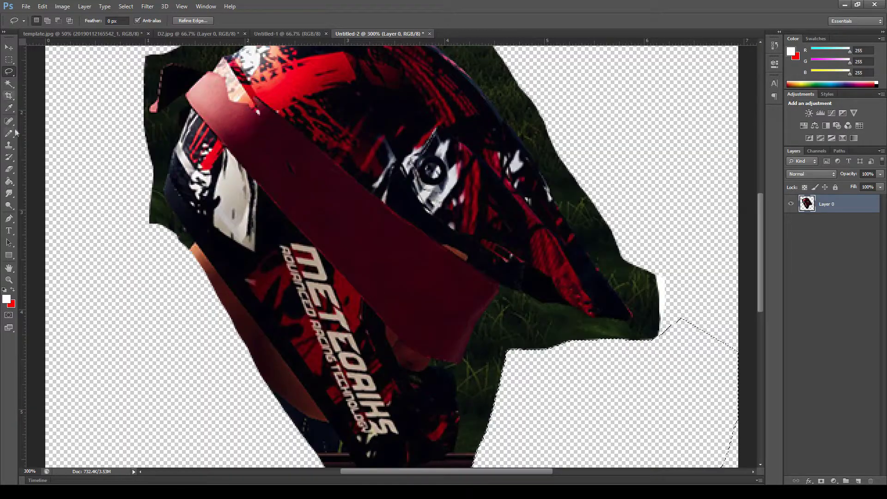
left_click(8, 72, "alt")
left_click(635, 318)
scroll(636, 318, "up", 3)
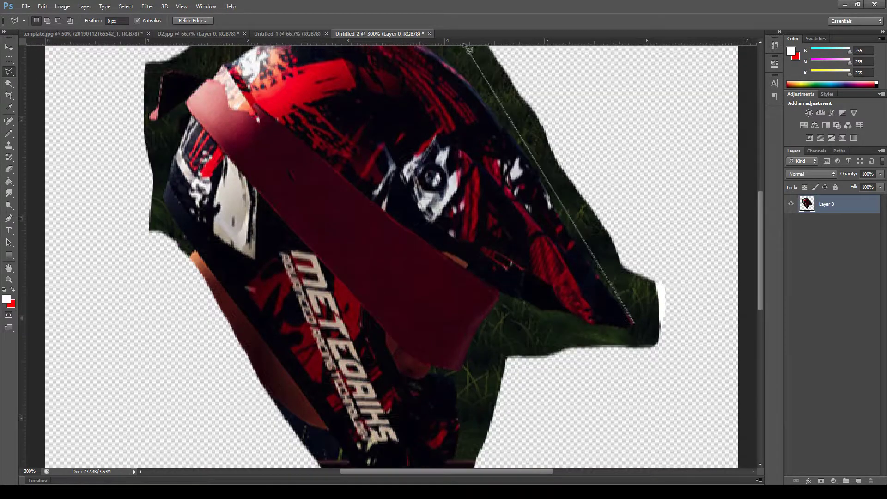
left_click(468, 147)
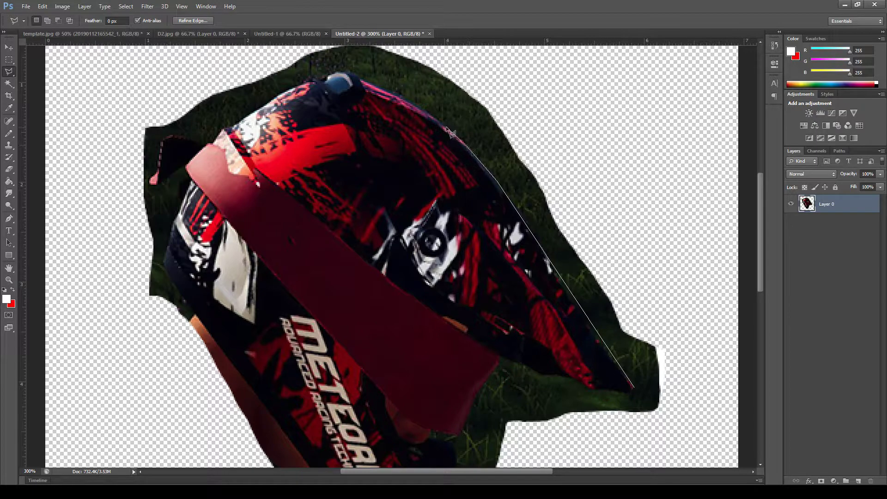
left_click(442, 125)
left_click(429, 115)
left_click(362, 79)
left_click(351, 73)
left_click(332, 73)
left_click(321, 79)
left_click(309, 82)
- Continue the outline down the back of the helmet and along its neck edge to the chin
left_click(186, 167)
left_click(191, 180)
left_click(172, 224)
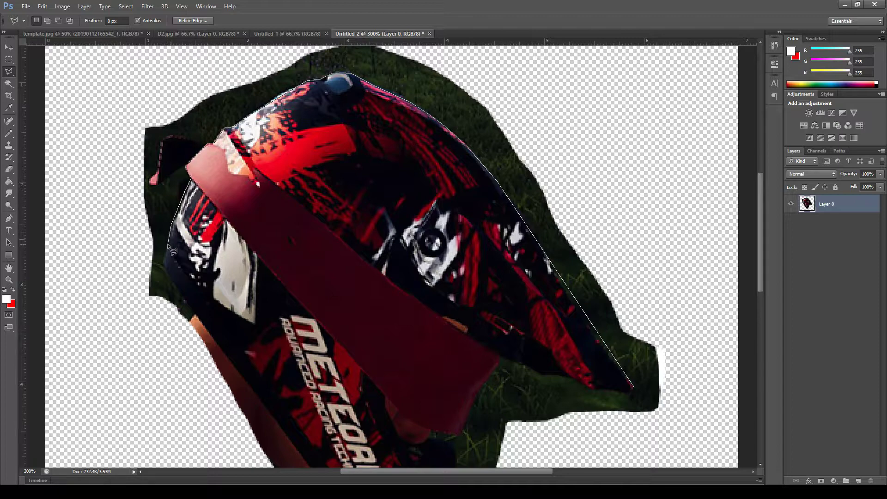
left_click(164, 262)
left_click(219, 345)
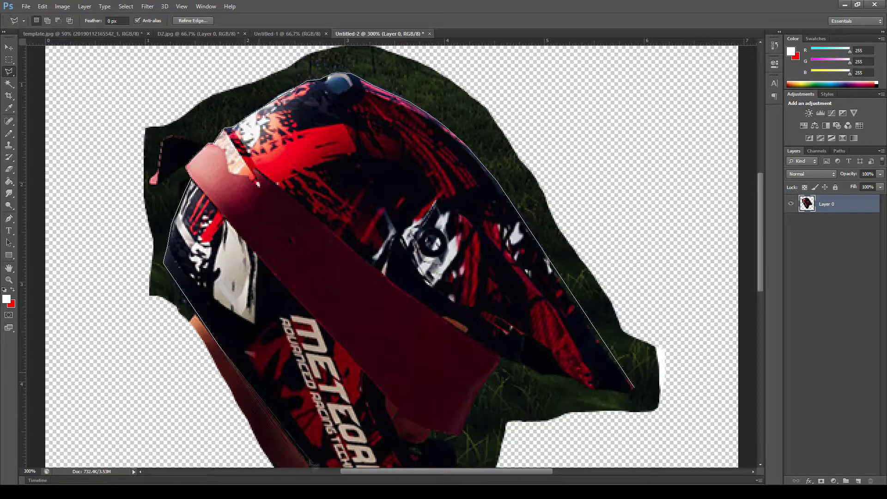
left_click(344, 401)
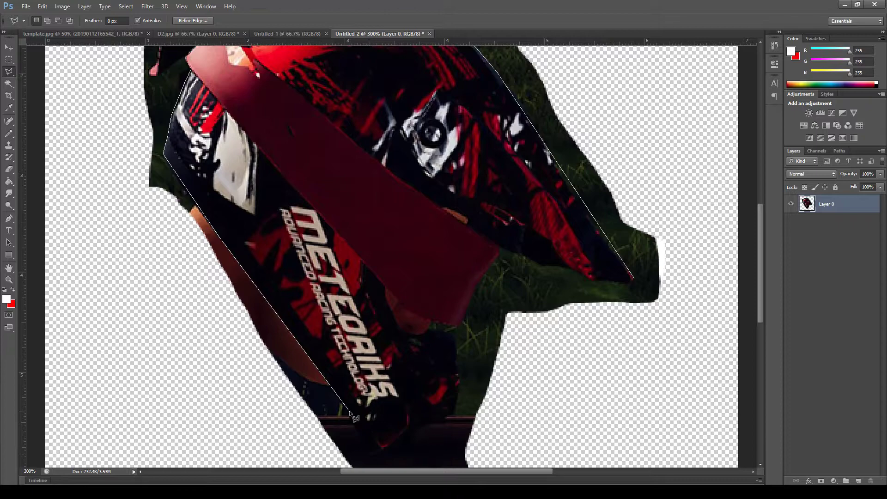
- Trace the outline around the bottom and front of the chin guard up to the goggles
left_click(369, 455)
left_click(410, 427)
left_click(445, 423)
left_click(445, 417)
left_click(456, 414)
left_click(458, 394)
left_click(454, 338)
left_click(447, 333)
left_click(430, 322)
- Trace the front of the goggles and the underside of the visor, closing the selection at the visor tip
left_click(459, 328)
left_click(472, 288)
left_click(499, 248)
left_click(543, 264)
left_click(568, 267)
left_click(592, 279)
left_click(616, 279)
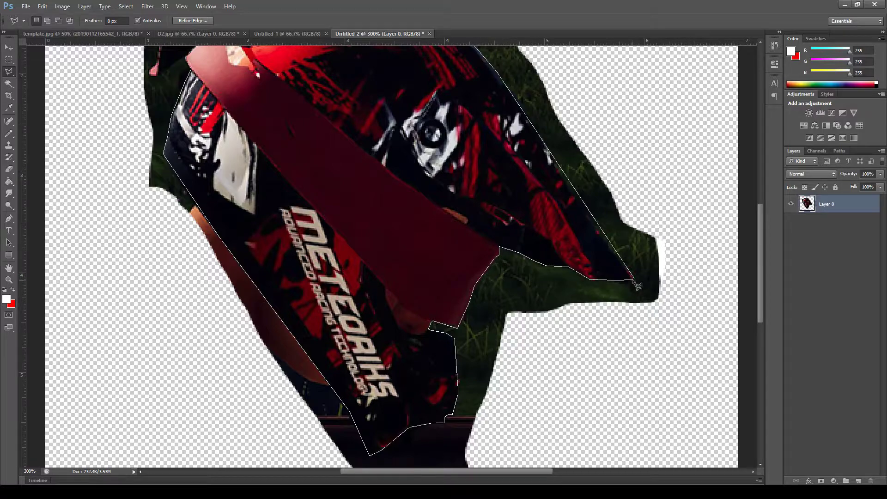
left_click(632, 278)
- Copy the selected helmet to a new layer and delete the original Layer 0
key("ctrl+j")
left_click(827, 222)
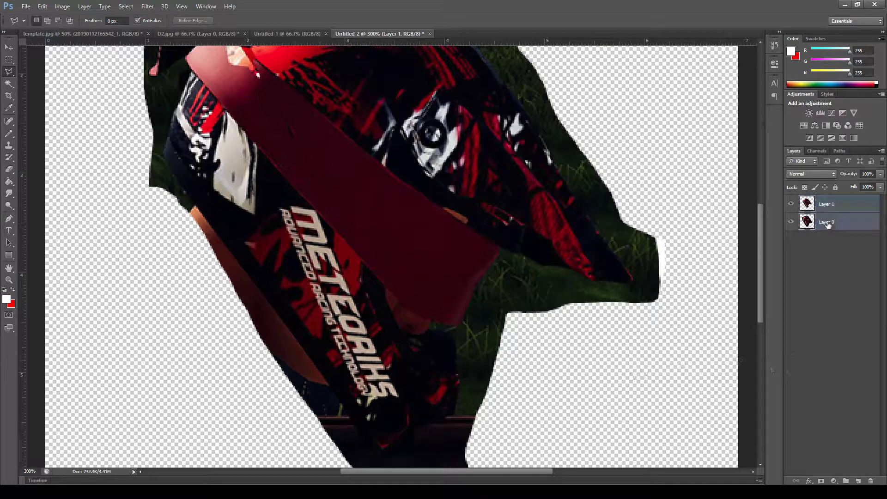
key("Delete")
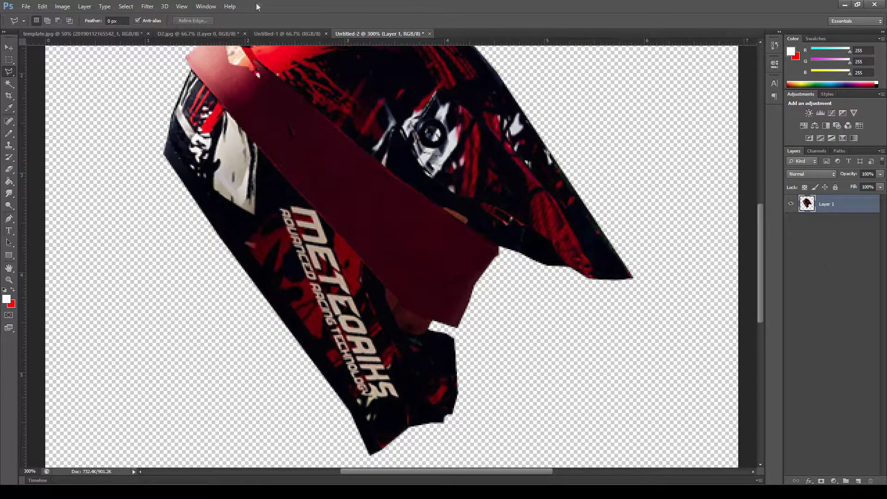
key("ctrl+1")
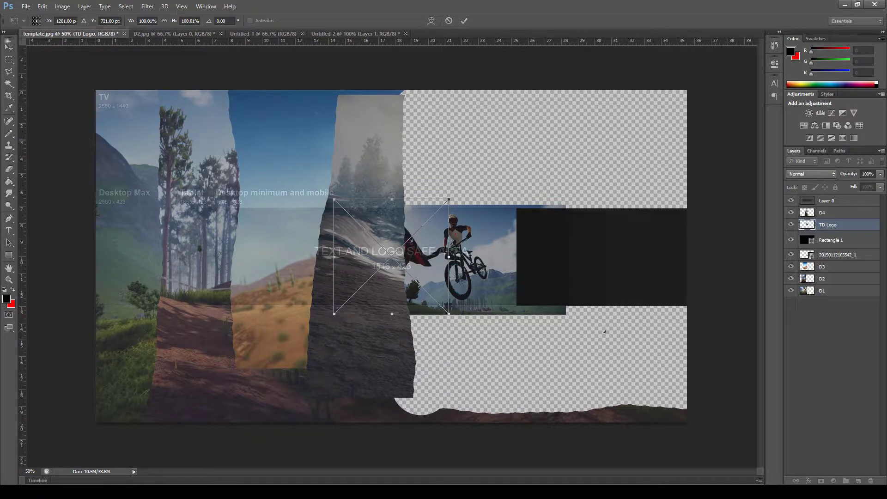
- Mirror the placed TD Logo helmet horizontally and position it over the right end of the black rectangle
left_click_drag(414, 272, 465, 249)
left_click_drag(552, 265, 664, 265)
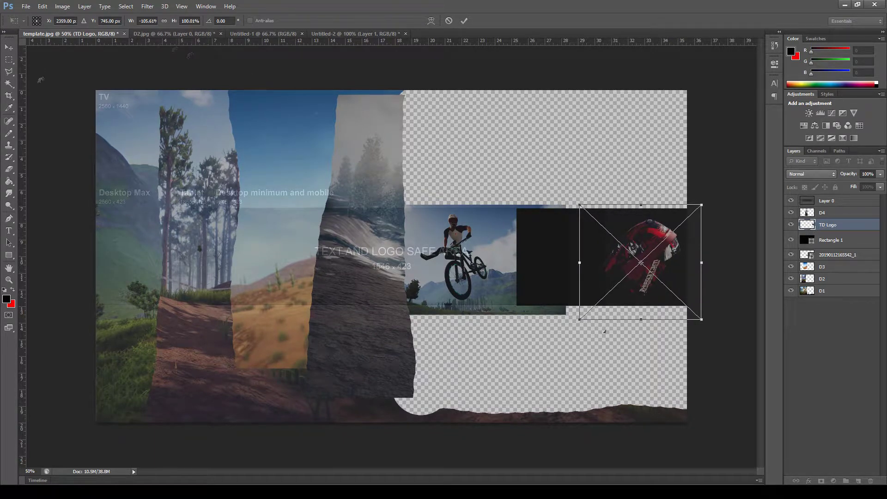
key("Return")
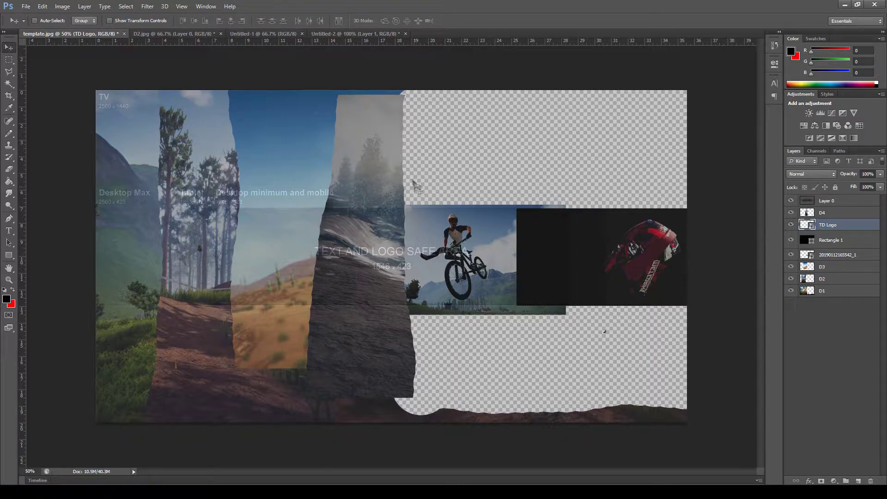
- Create a square text box over the left part of the black rectangle with the font size at 172 pt
left_click(8, 231)
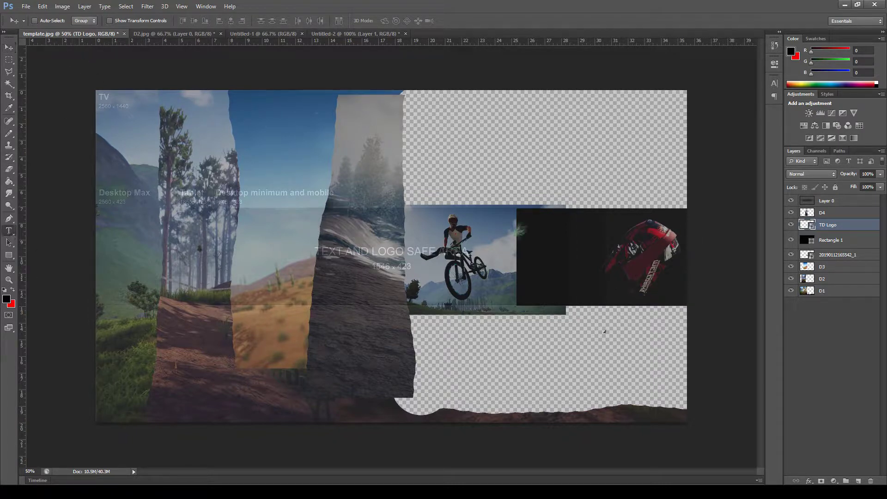
left_click_drag(517, 209, 611, 302)
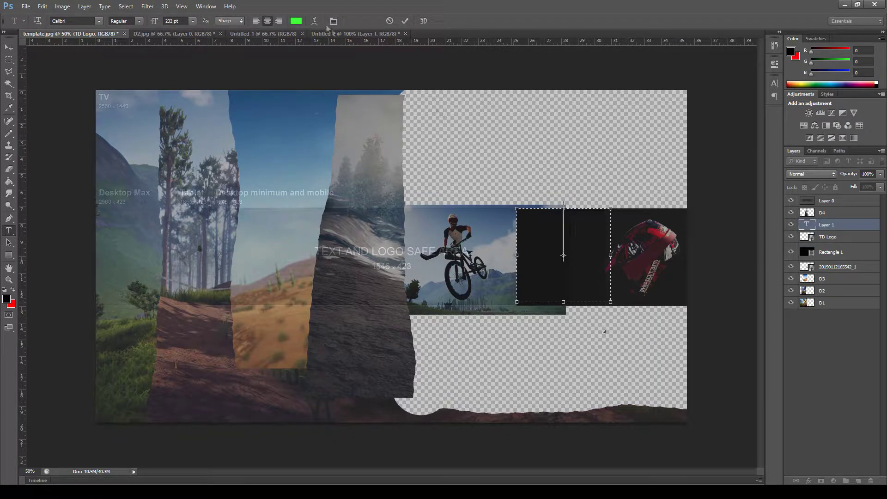
left_click(193, 21)
left_click(185, 180)
left_click(586, 230)
- Set the text colour to white and enter THE in the Good Times font
type("the")
key("BackSpace")
key("BackSpace")
key("BackSpace")
left_click(295, 21)
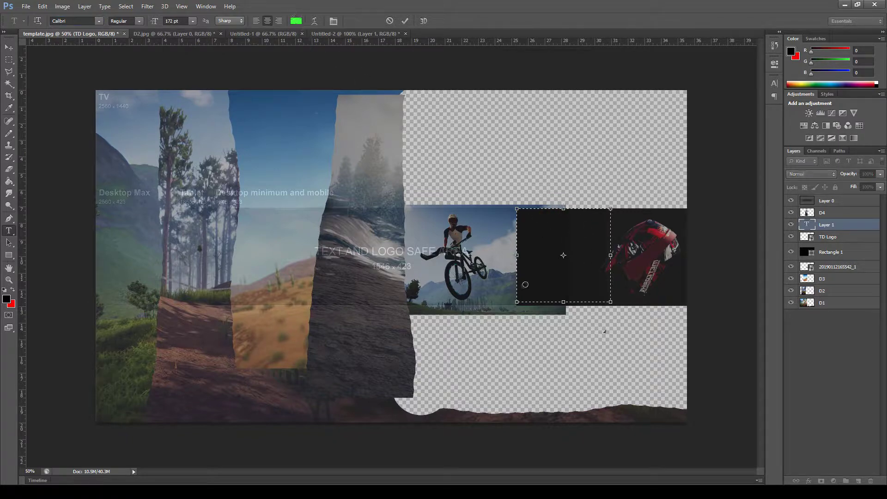
left_click(423, 186)
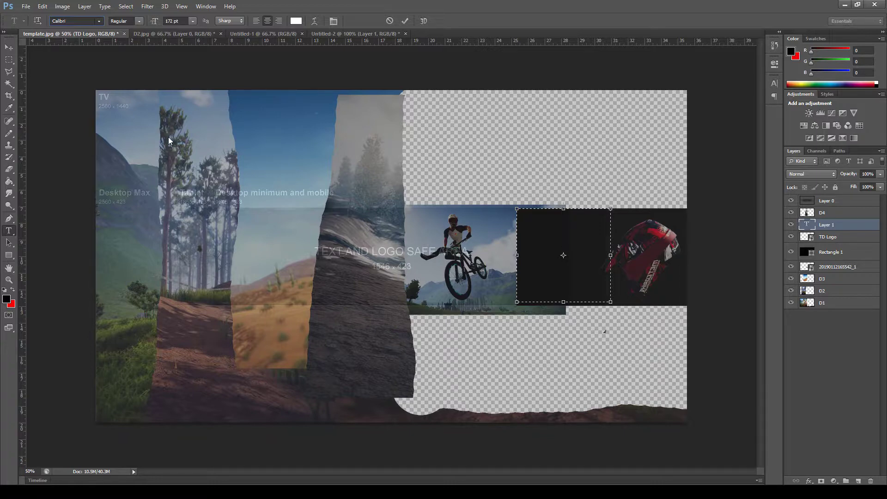
type("THE")
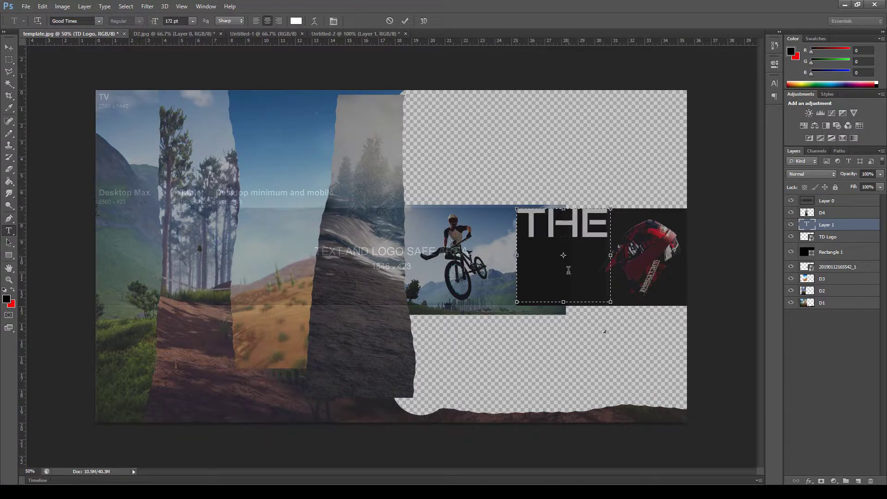
- Add DESCENDER on a second line beneath THE at a font size of 72 pt
left_click(195, 23)
left_click(180, 124)
type("DES")
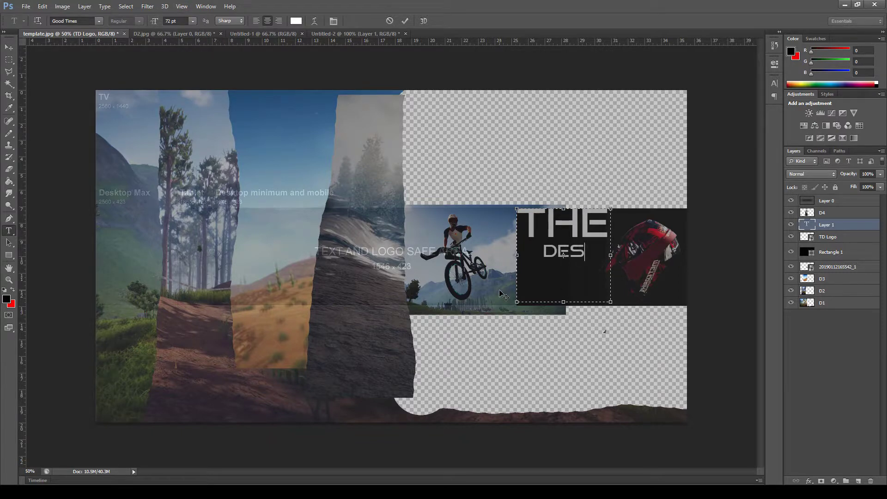
type("CENDER")
- Reduce the word DESCENDER to 50 pt so it fits on one line
left_click_drag(586, 272, 528, 250)
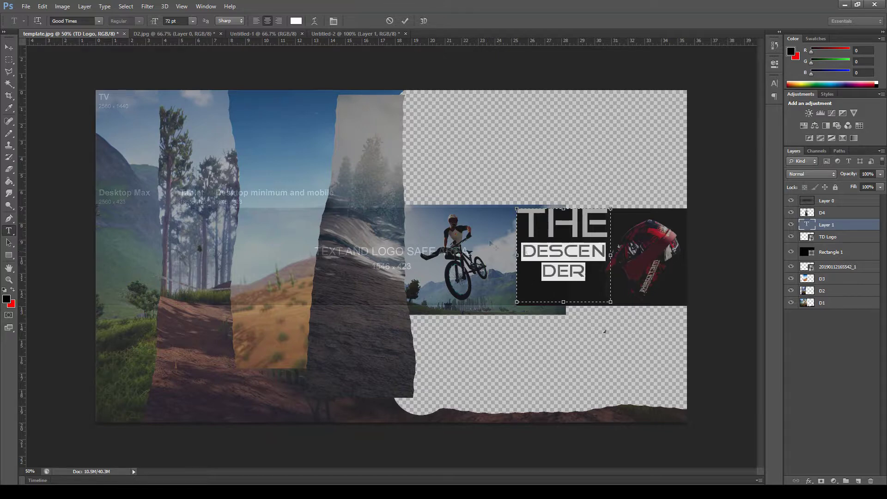
left_click(195, 165)
left_click(193, 21)
left_click(196, 159)
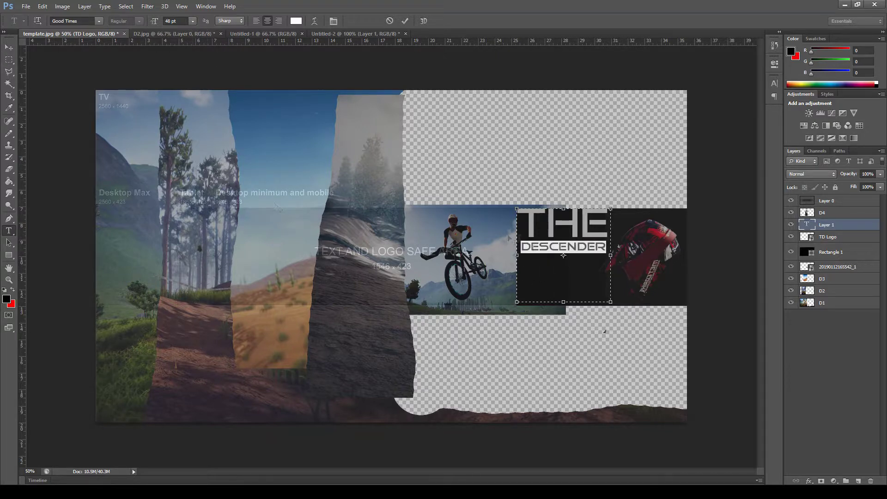
left_click(171, 21)
type("55")
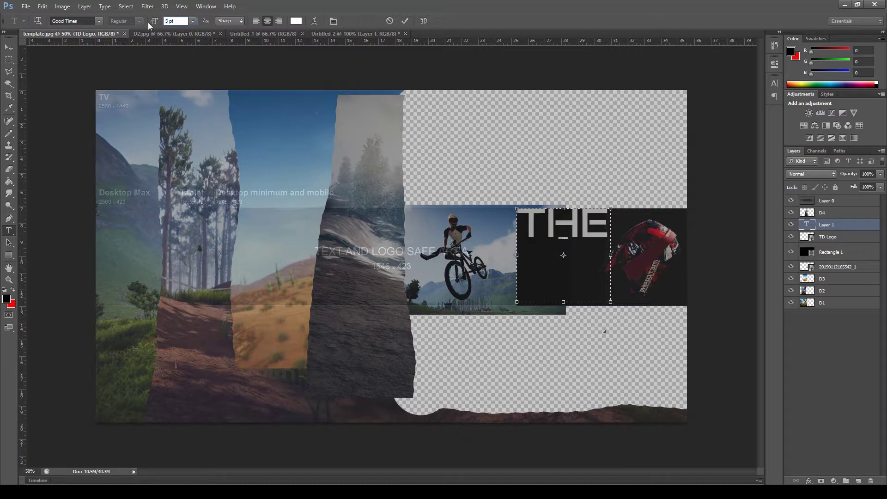
key("BackSpace")
type("0")
key("Return")
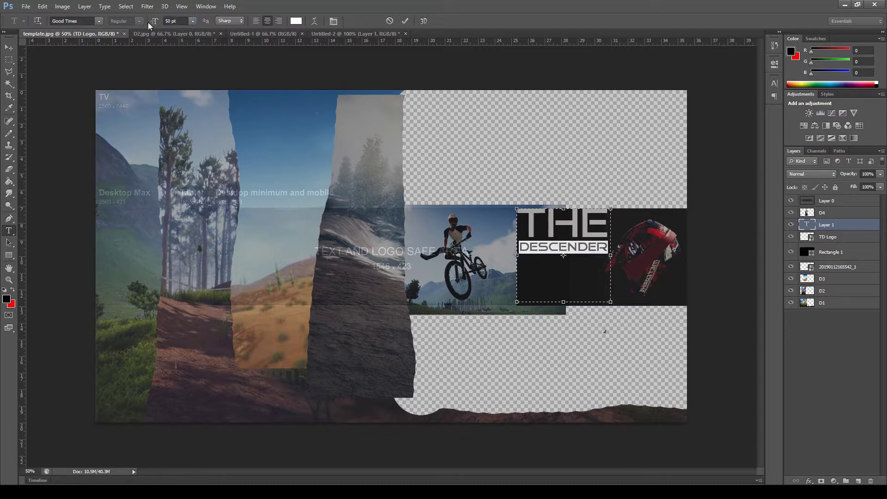
- Move the THE DESCENDER text down to the vertical middle of the black rectangle
left_click(9, 48)
left_click_drag(560, 245, 562, 275)
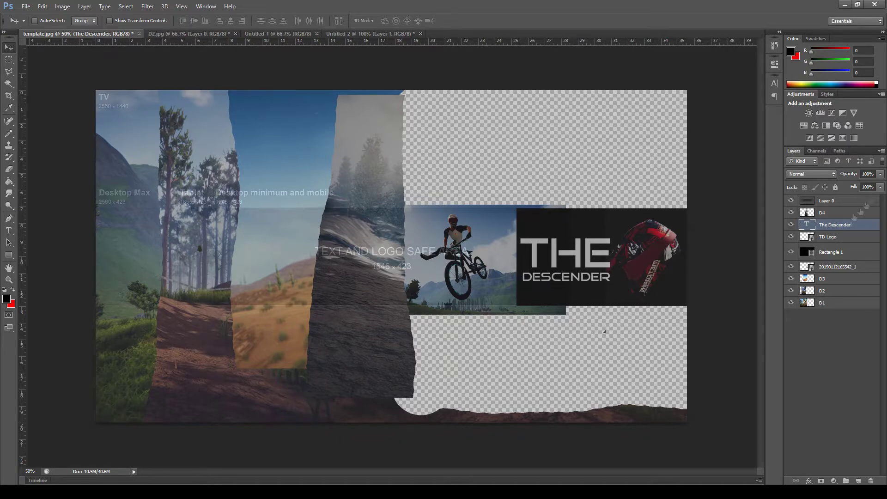
- Move the TD Logo layer above the text layer and the template's Layer 0 to the bottom of the stack
left_click_drag(834, 236, 837, 217)
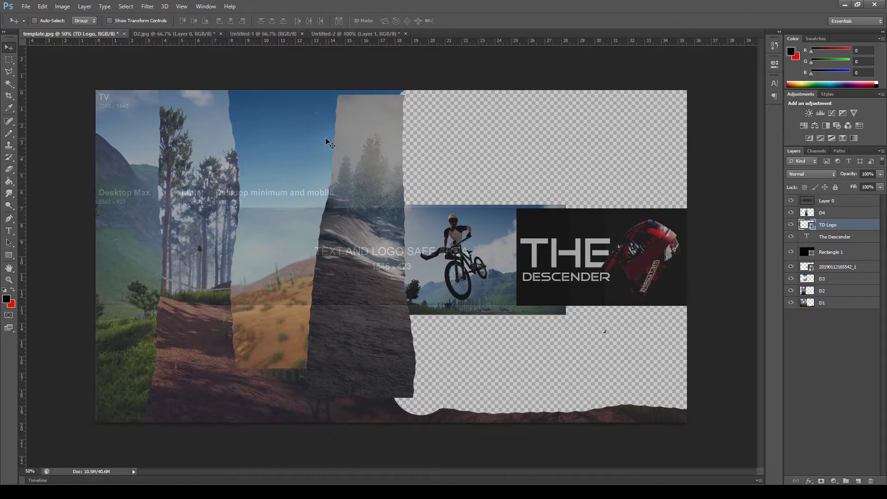
left_click_drag(837, 202, 852, 306)
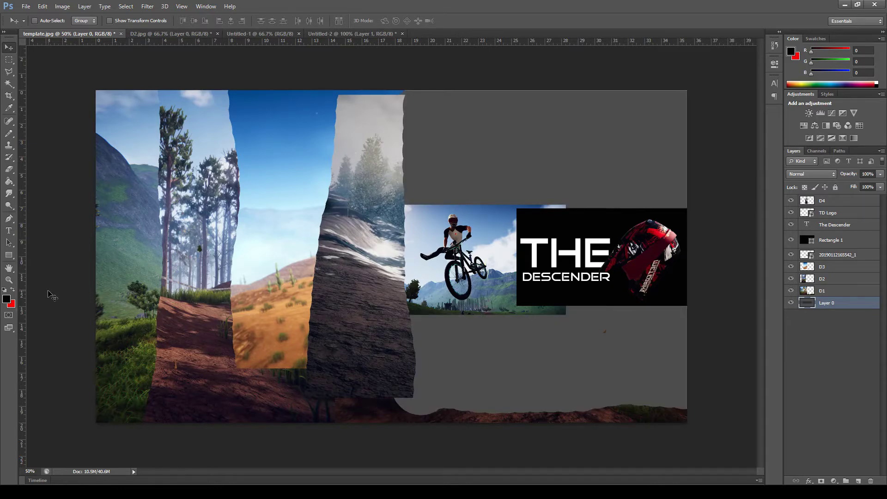
key("alt+Tab")
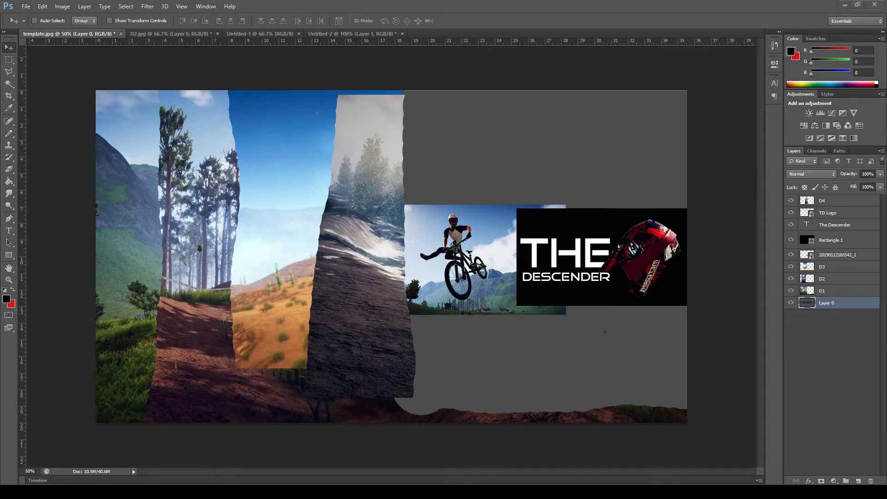